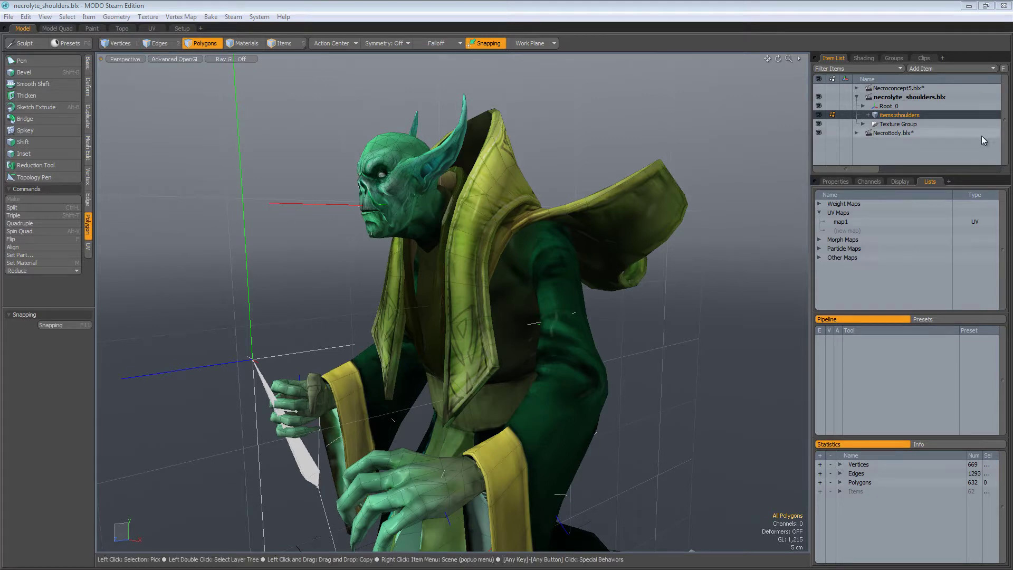
- Hide NecroBody.blx in the Item List and orbit around the textured shoulders
click(819, 134)
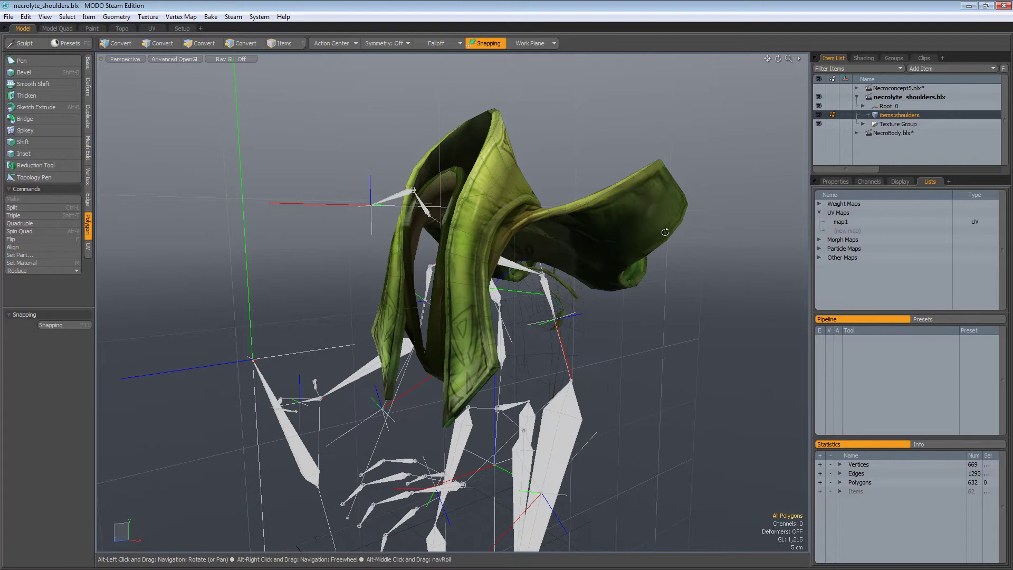
mouse_move(443, 332)
alt+mouse_down()
mouse_move(356, 354)
mouse_move(618, 300)
alt+mouse_up()
click(821, 132)
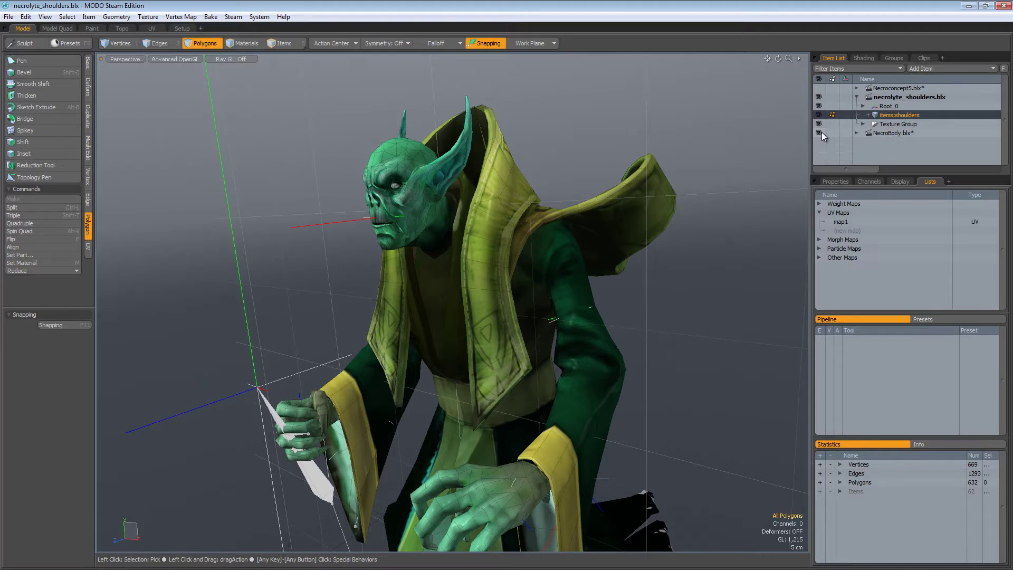
click(821, 132)
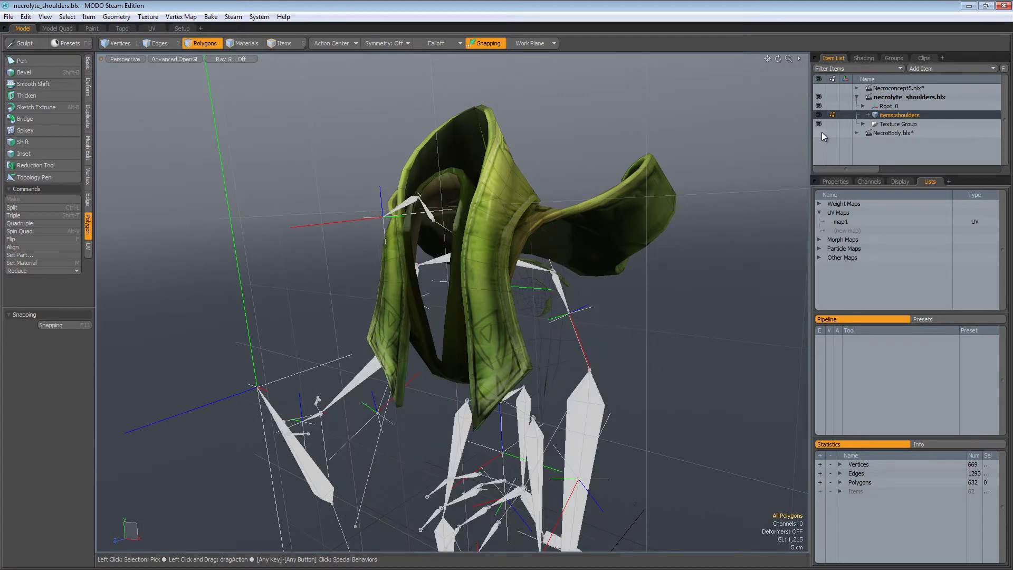
mouse_move(633, 276)
alt+mouse_down()
mouse_move(689, 349)
mouse_move(501, 207)
mouse_move(528, 167)
alt+mouse_up()
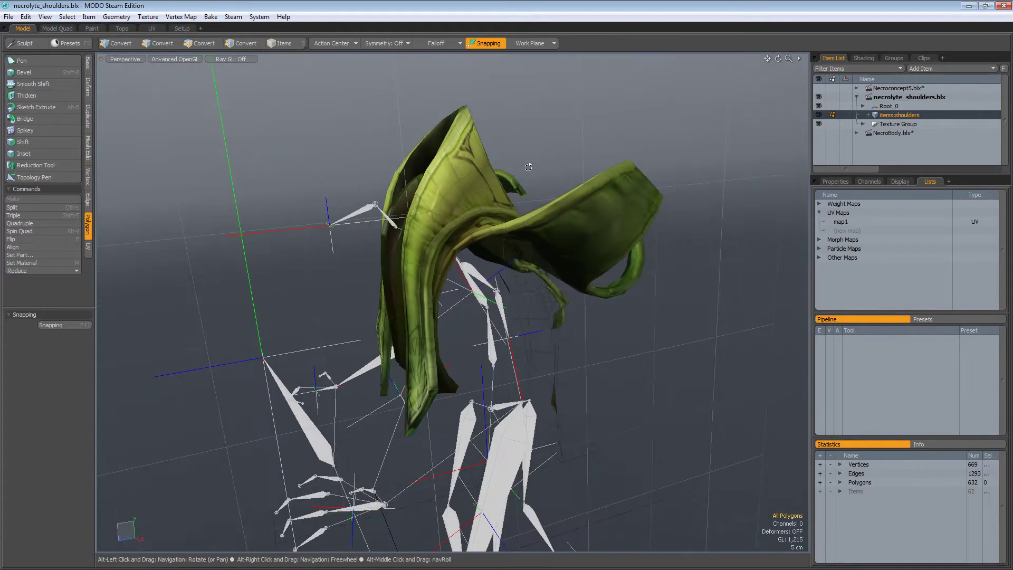
mouse_move(546, 215)
alt+mouse_down()
mouse_move(639, 412)
mouse_move(672, 408)
alt+mouse_up()
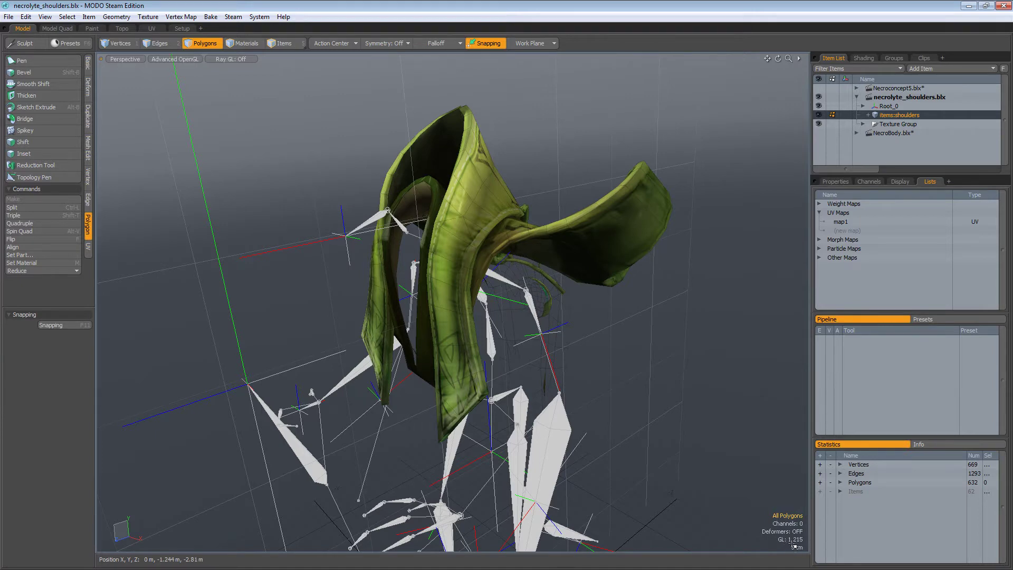
mouse_move(554, 262)
alt+mouse_down()
mouse_move(521, 241)
mouse_move(526, 318)
alt+mouse_up()
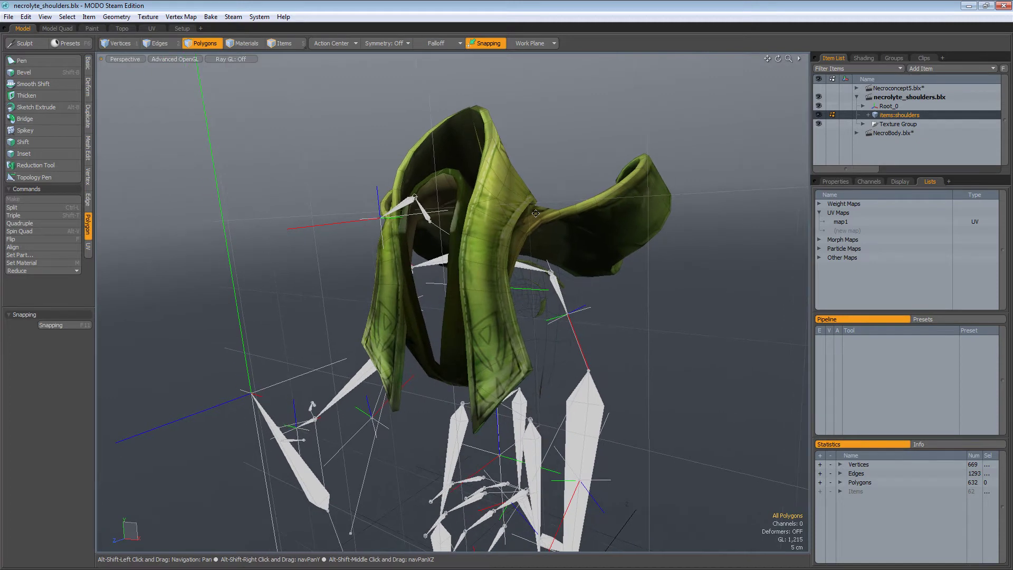
alt+drag(526, 319, 506, 331)
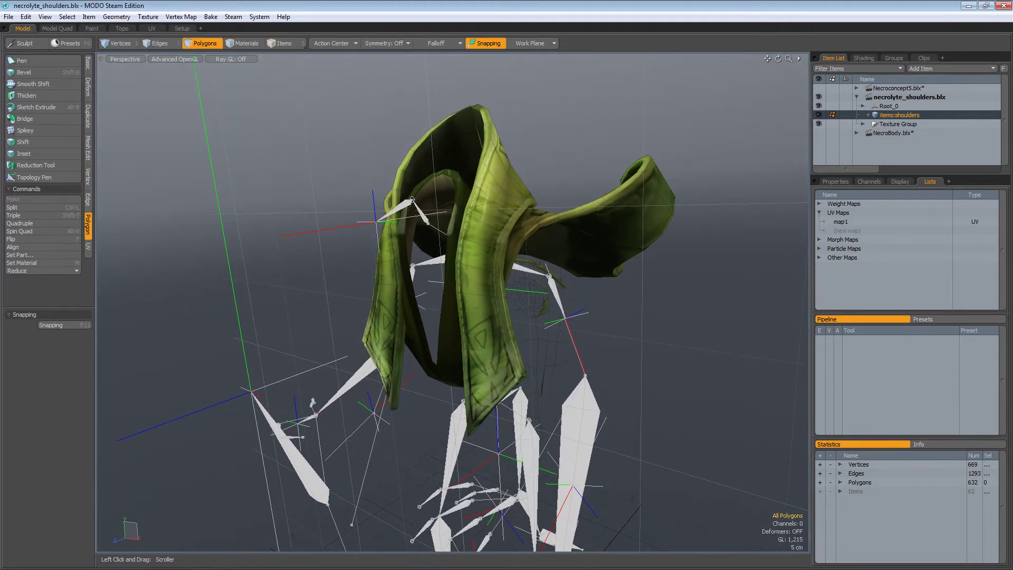
key(alt+Tab)
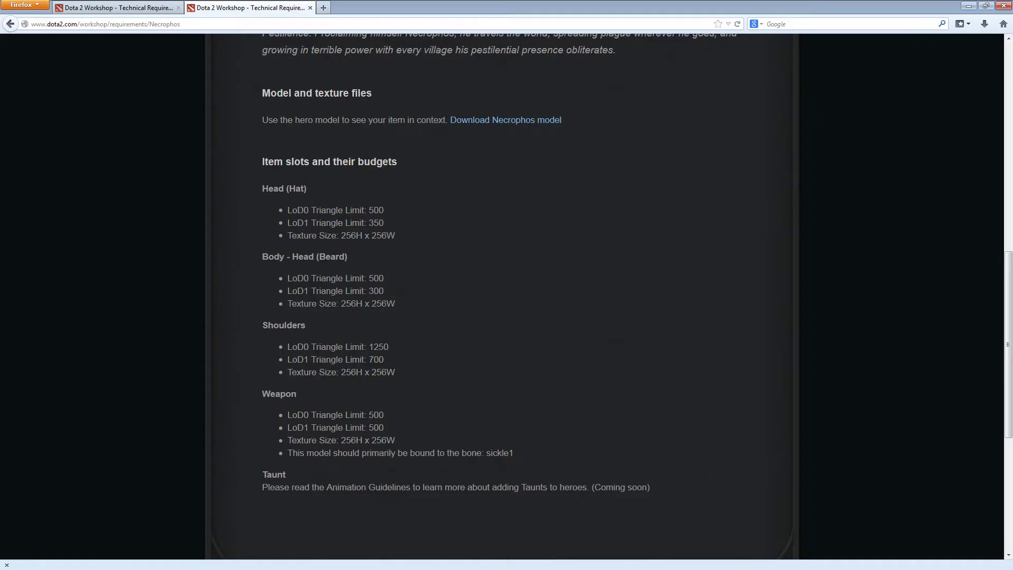
scroll(810, 379, up, 3)
scroll(811, 380, up, 2)
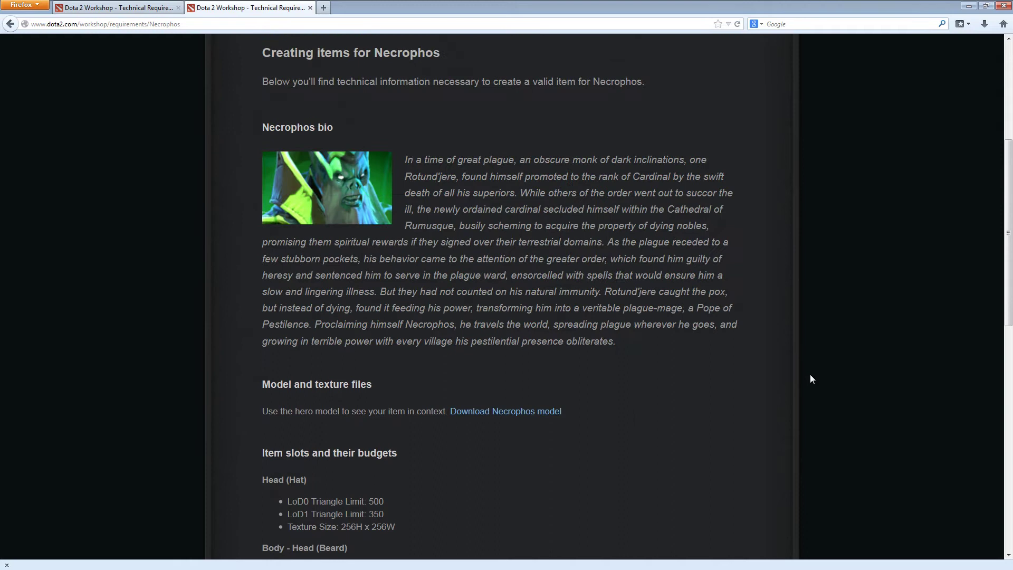
scroll(811, 380, down, 5)
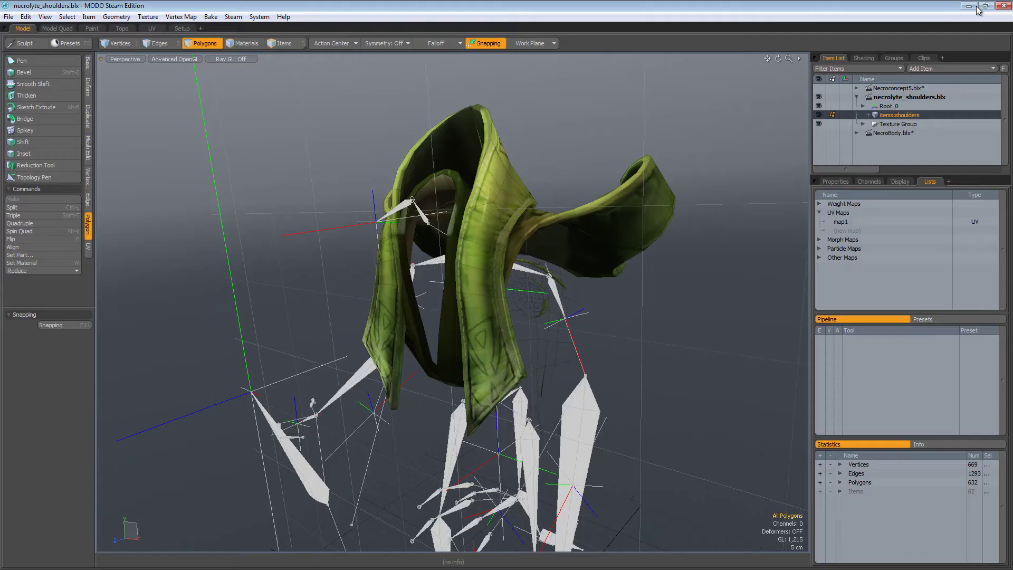
click(969, 5)
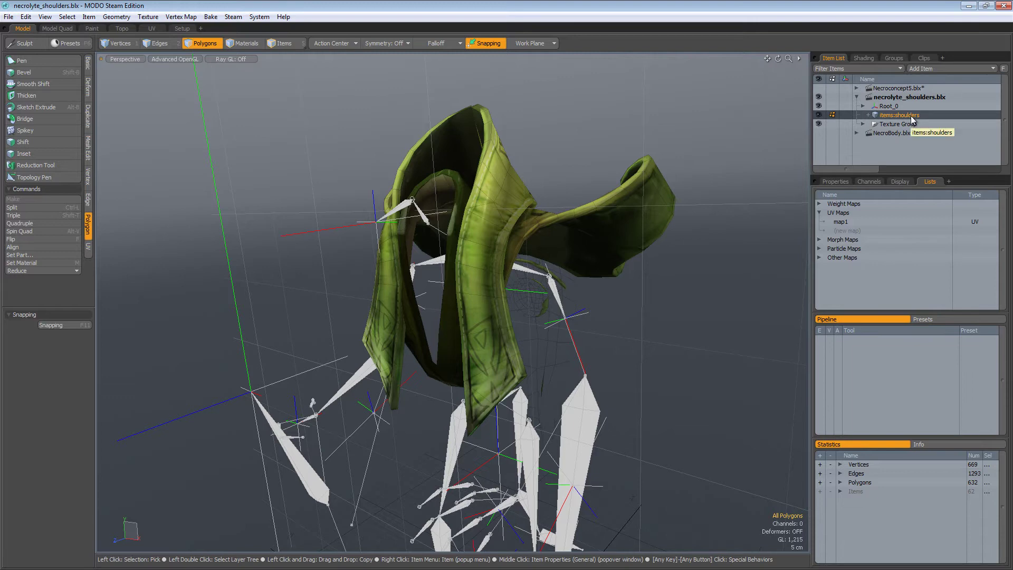
key(2)
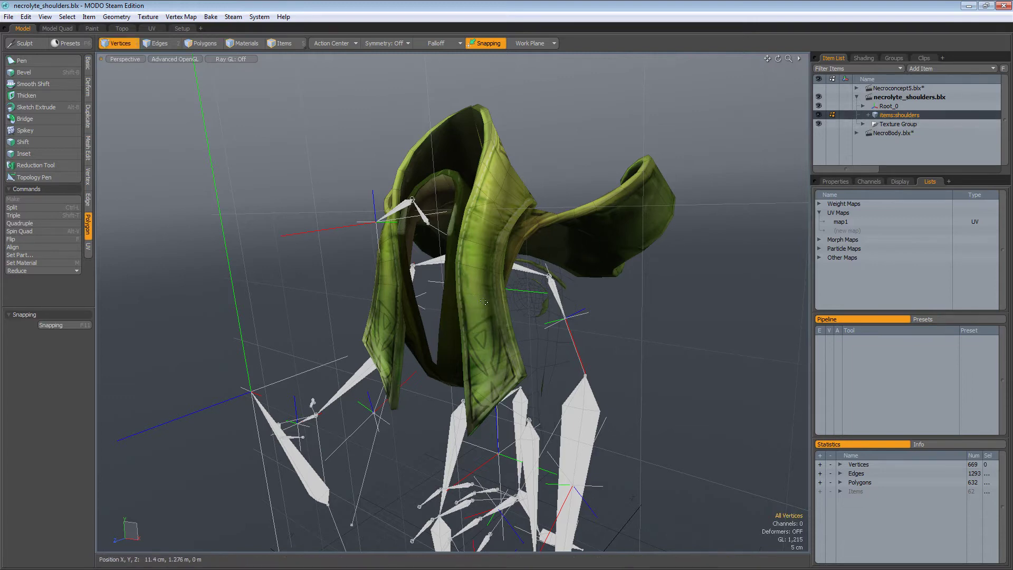
click(489, 292)
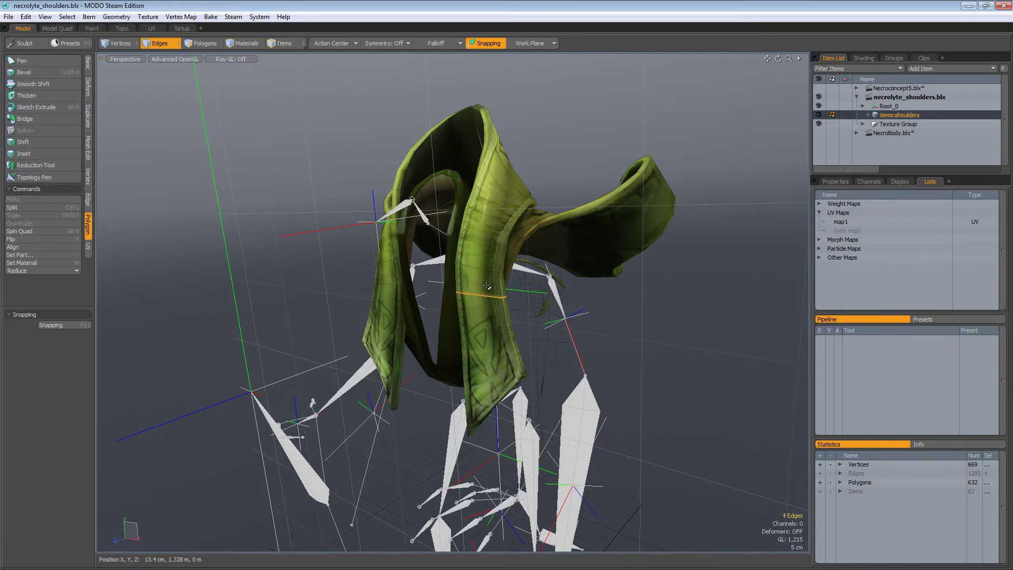
key(Delete)
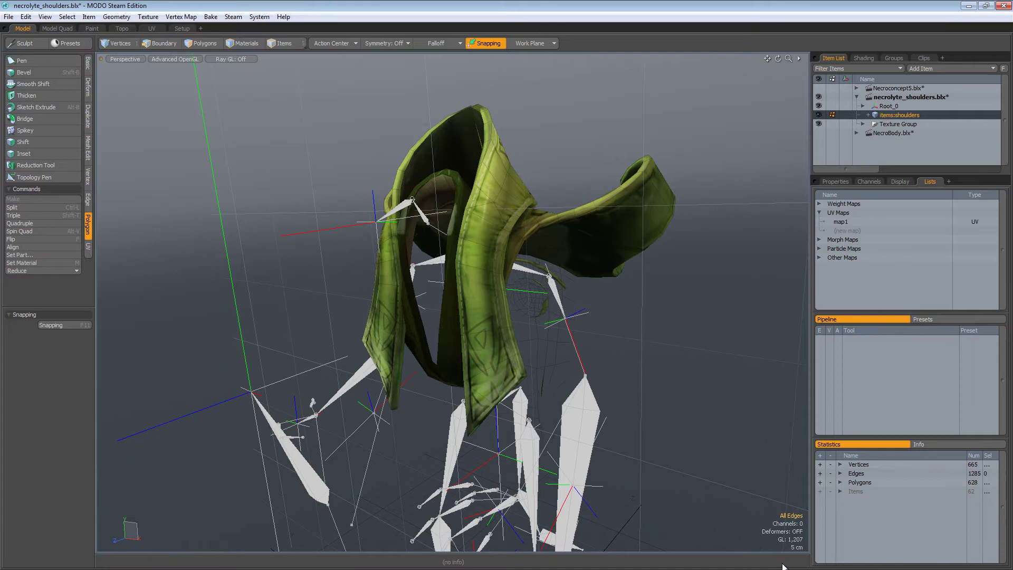
key(ctrl+z)
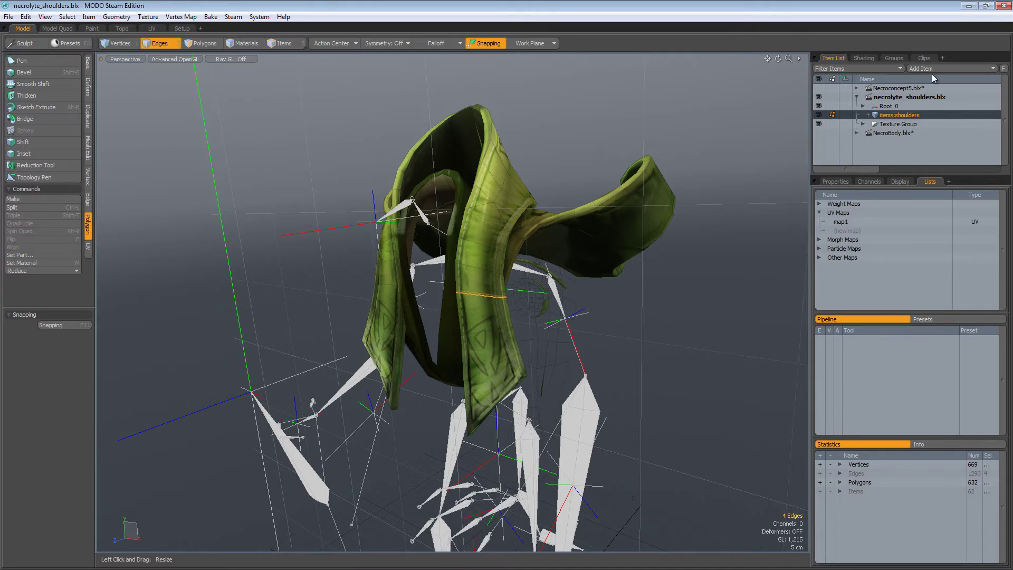
- Duplicate the 632-polygon shoulders mesh and reduce the copy toward about 470 polygons
right_click(908, 115)
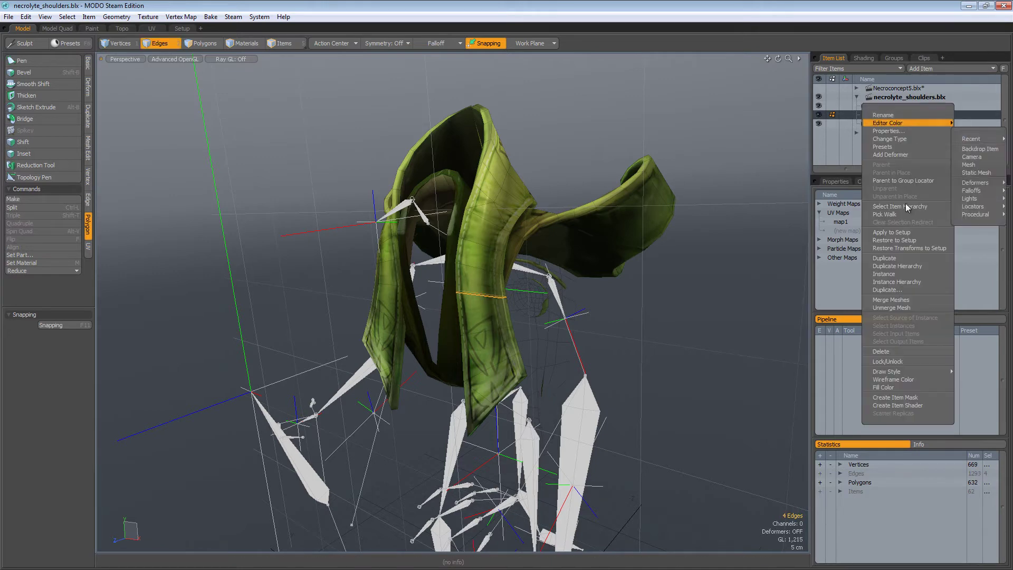
click(894, 259)
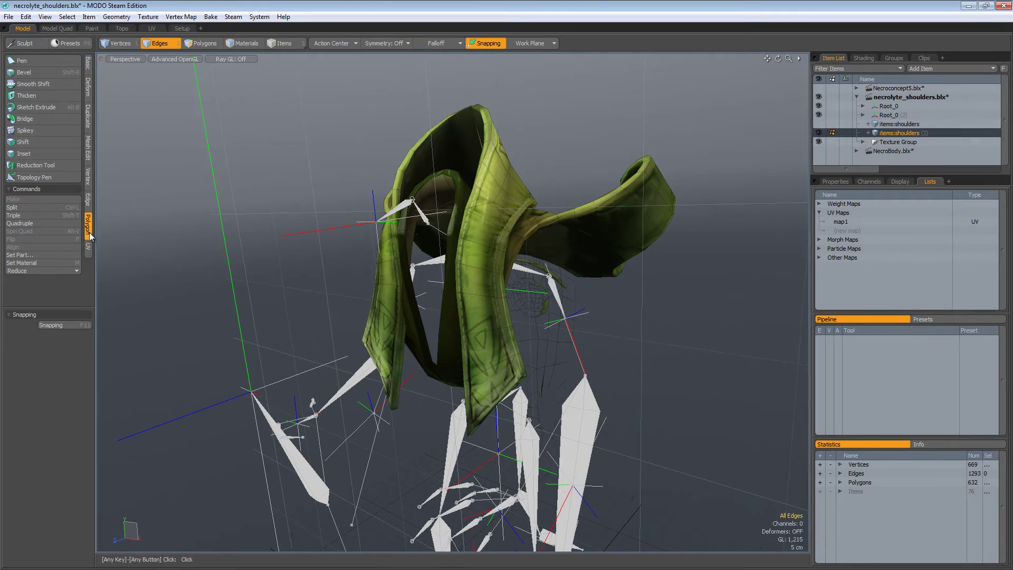
click(61, 169)
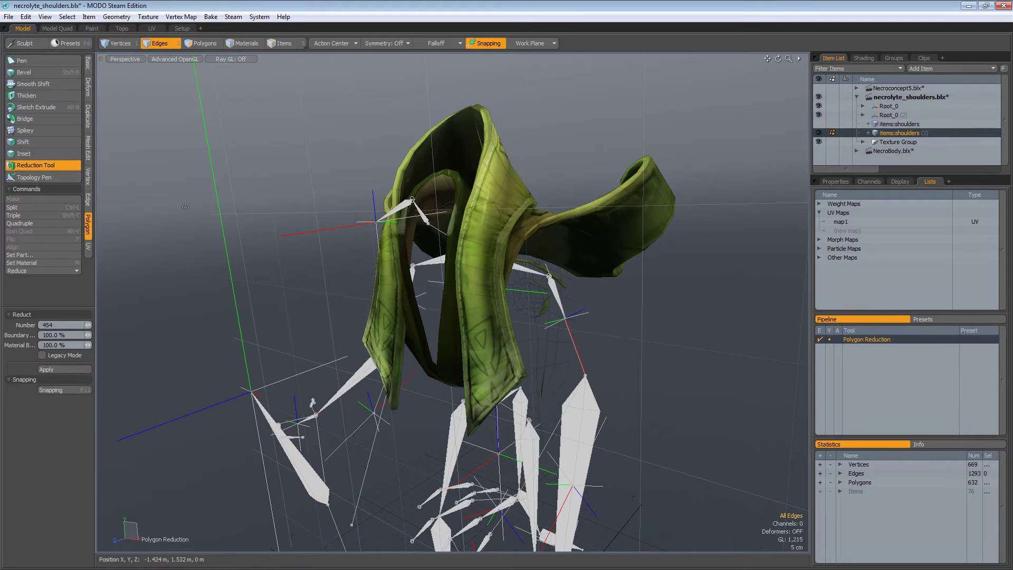
drag(158, 238, 206, 238)
drag(475, 317, 444, 317)
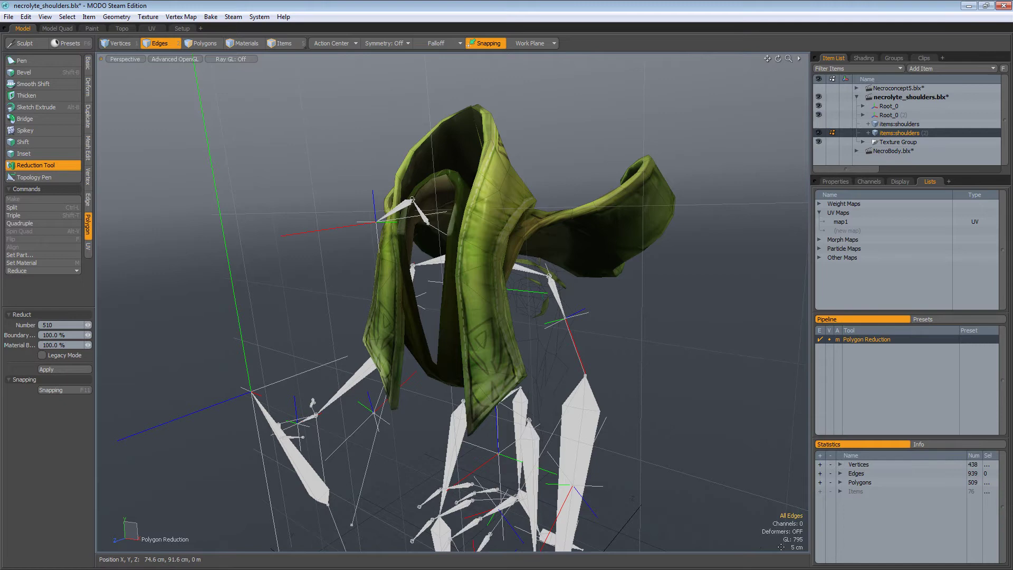
drag(475, 316, 444, 317)
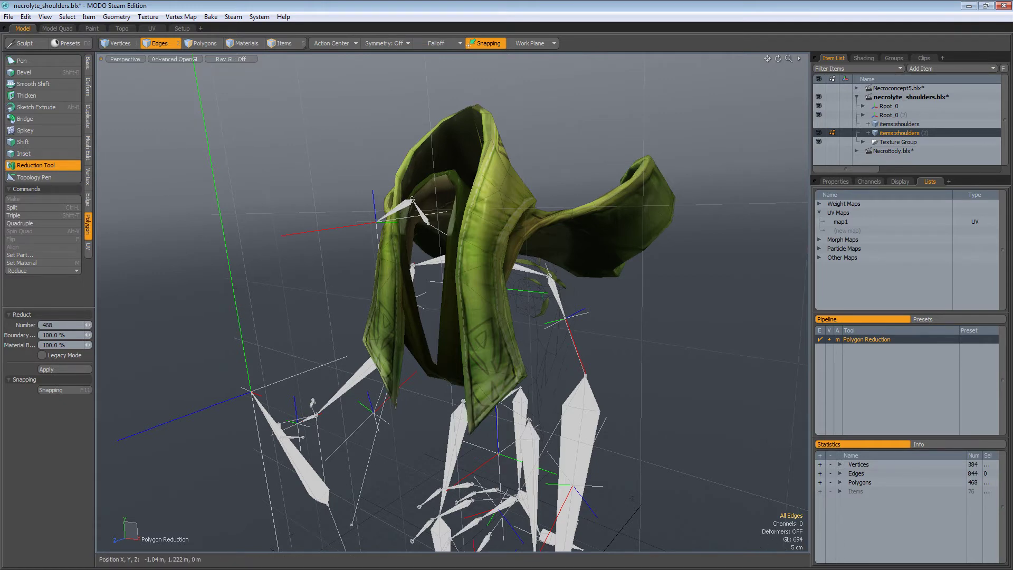
drag(627, 165, 632, 165)
mouse_move(257, 280)
alt+mouse_down()
mouse_move(478, 420)
mouse_move(541, 233)
alt+mouse_up()
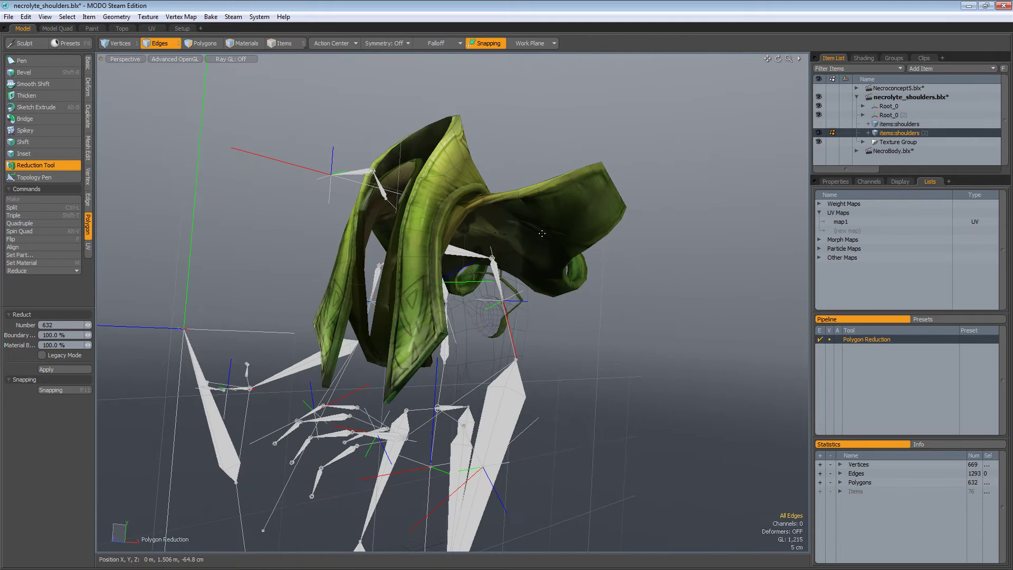
- Undo the reduction change, restoring the target to 632 polygons
key(ctrl+z)
key(ctrl+shift+z)
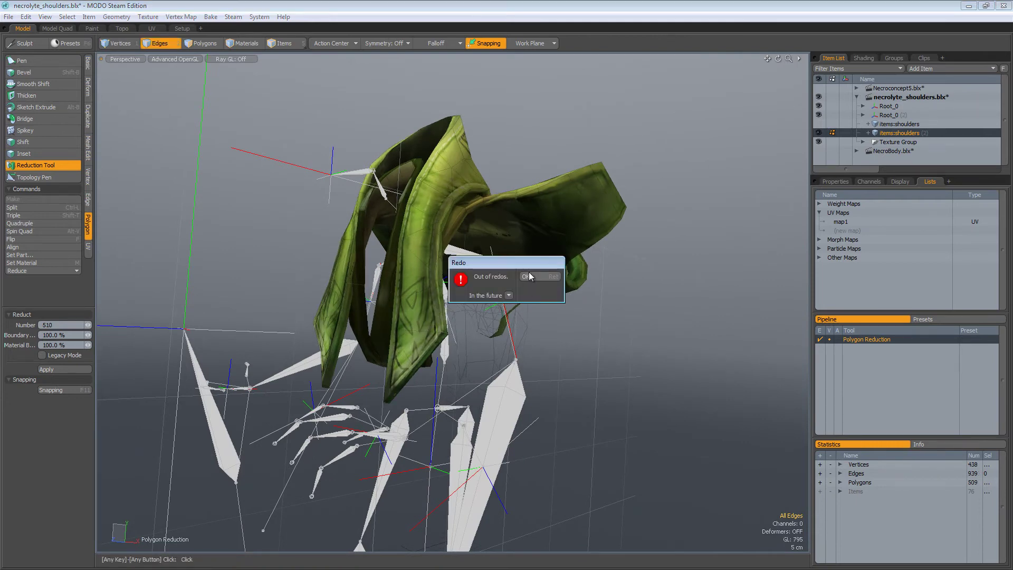
click(529, 275)
key(ctrl+z)
- Apply a 469 reduction target, inspect and drop it, then undo to 632 polygons
key(2)
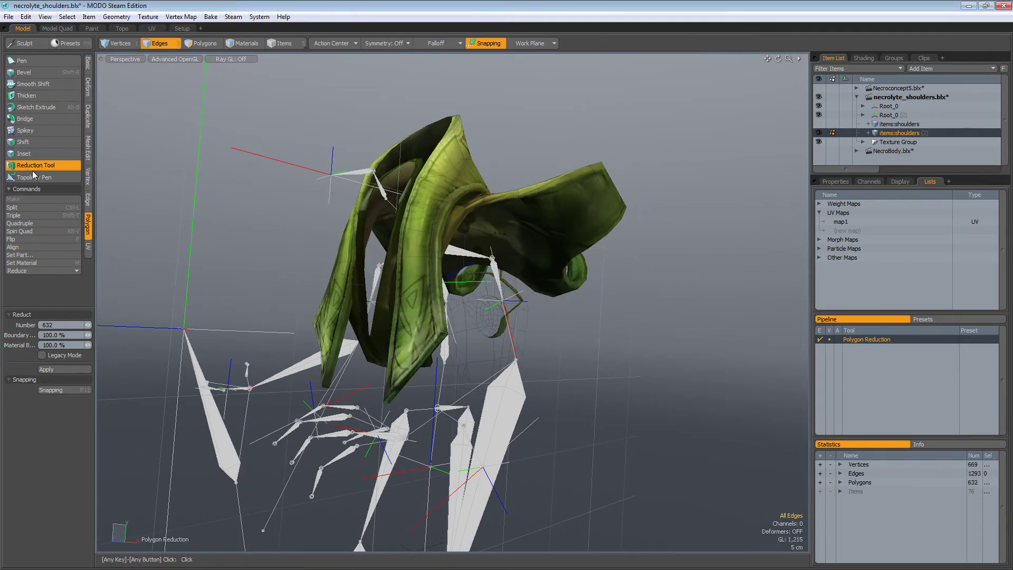
text(469)
key(Return)
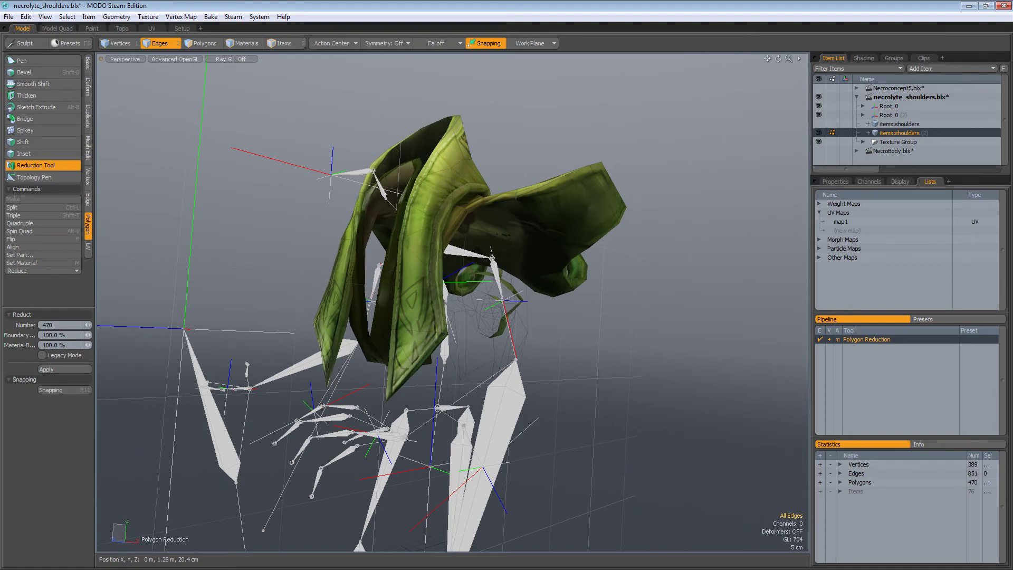
alt+drag(412, 238, 474, 129)
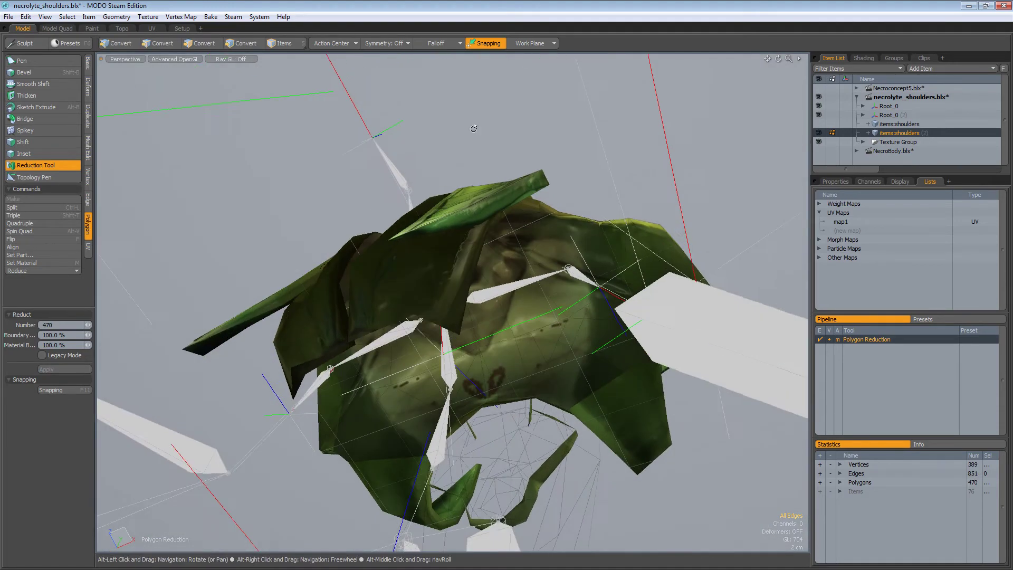
key(space)
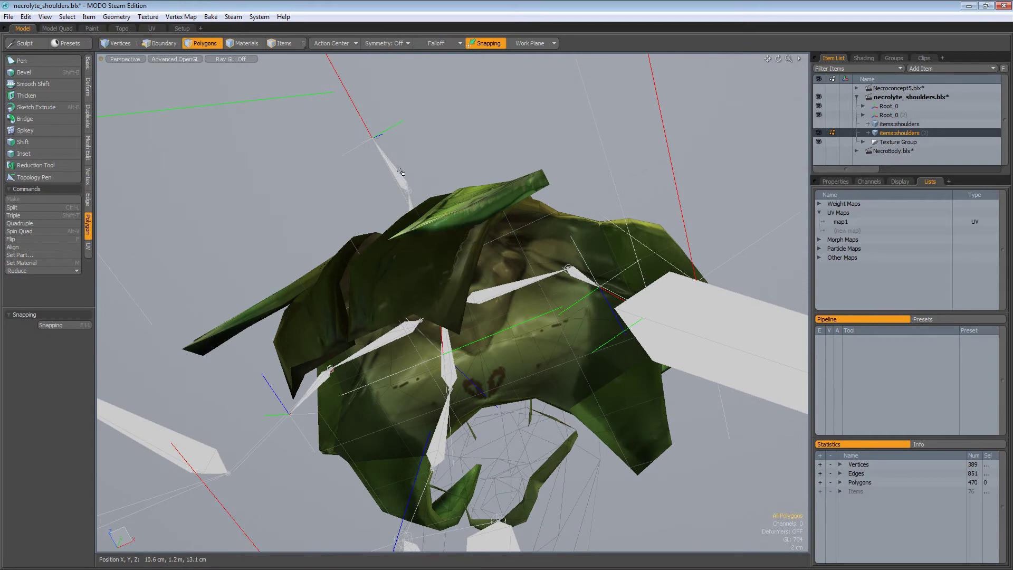
key(ctrl+z)
key(ctrl+z)
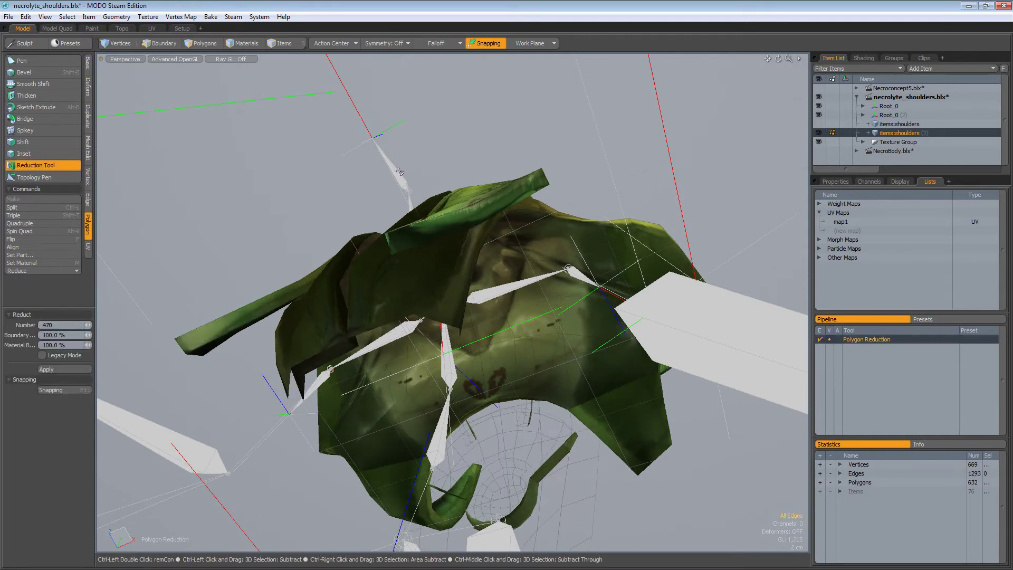
- Select the whole connected shoulders mesh by double-clicking it
key(space)
click(423, 239)
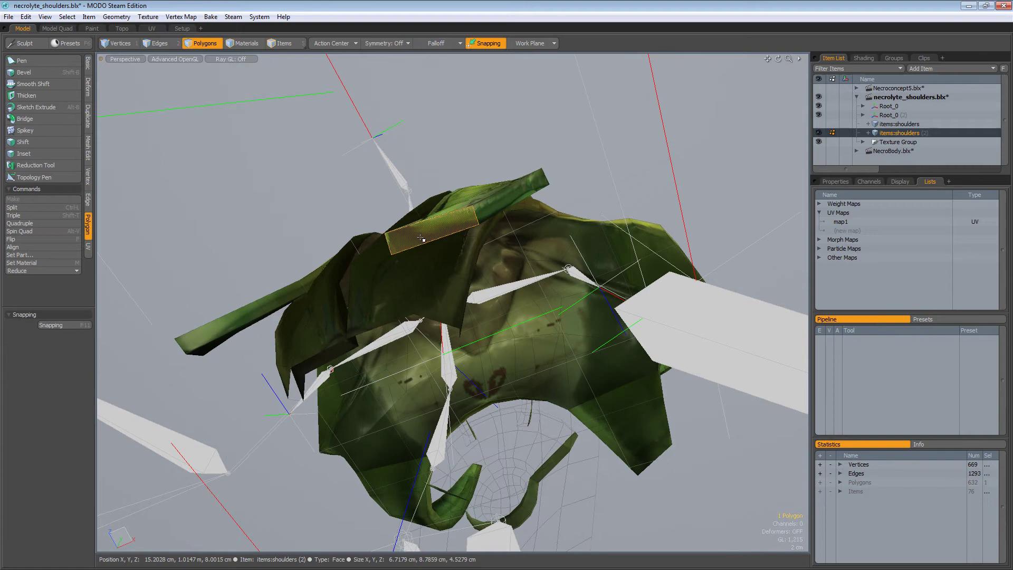
mouse_move(423, 240)
alt+mouse_down()
mouse_move(430, 179)
mouse_move(253, 269)
mouse_move(221, 237)
mouse_move(243, 254)
mouse_move(348, 491)
mouse_move(410, 403)
mouse_move(402, 315)
alt+mouse_up()
shift+click(430, 179)
shift+click(409, 404)
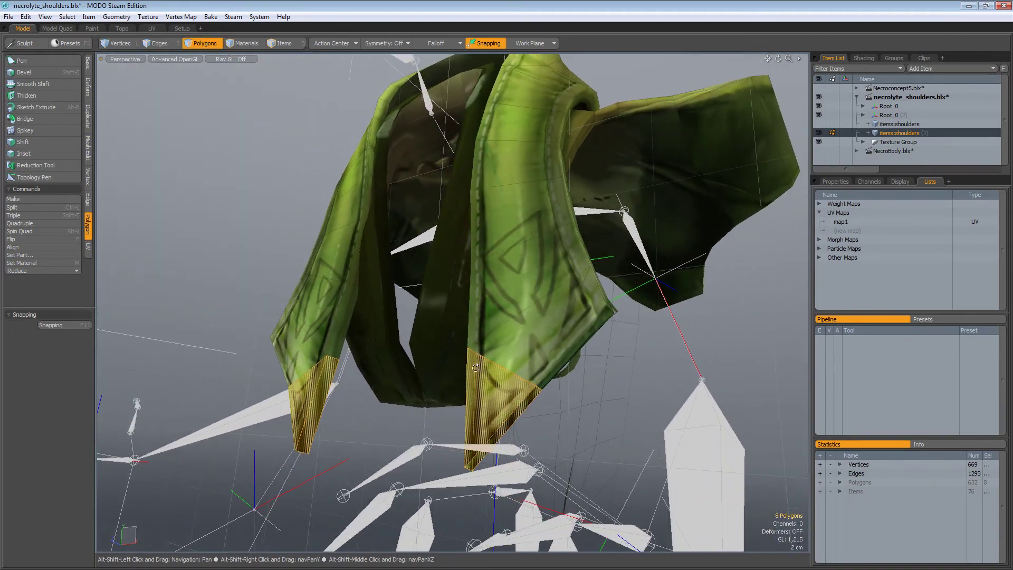
double_click(401, 315)
mouse_move(401, 315)
alt+mouse_down()
mouse_move(380, 304)
mouse_move(422, 432)
alt+mouse_up()
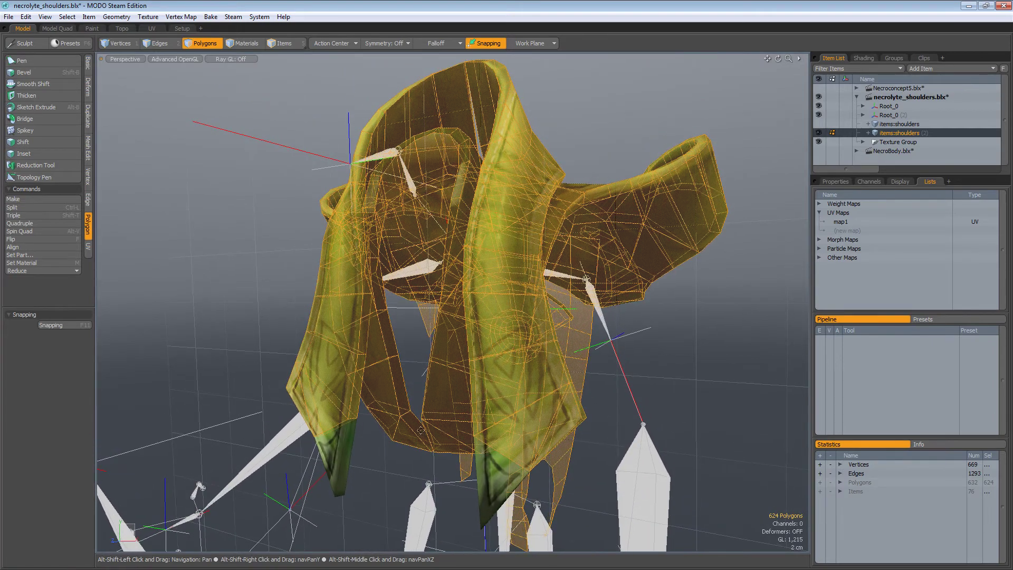
alt+drag(420, 429, 379, 332)
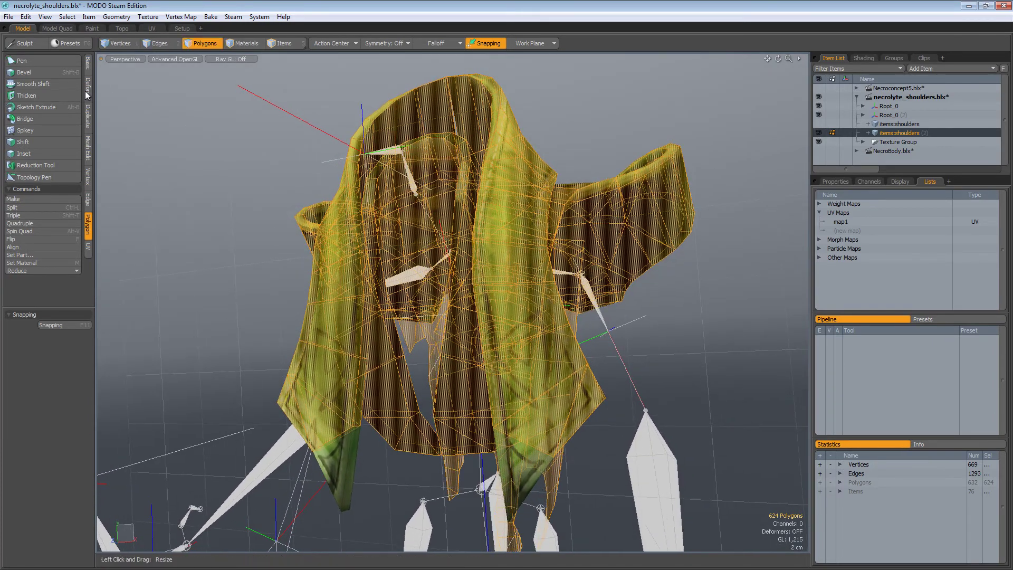
- Reduce the selected mesh to about 455 polygons, drop the tool, and clear the selection
click(35, 164)
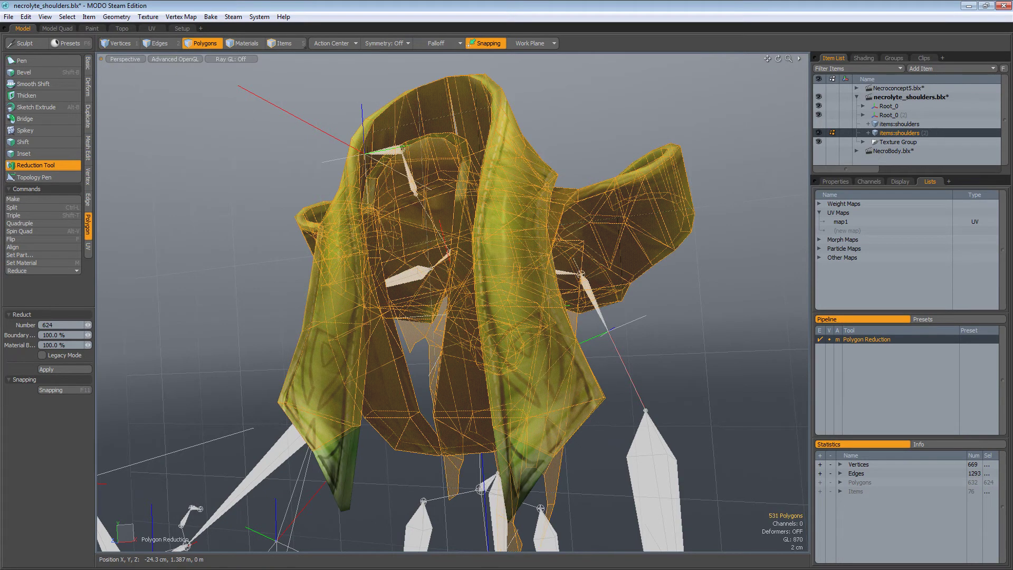
drag(63, 324, 43, 325)
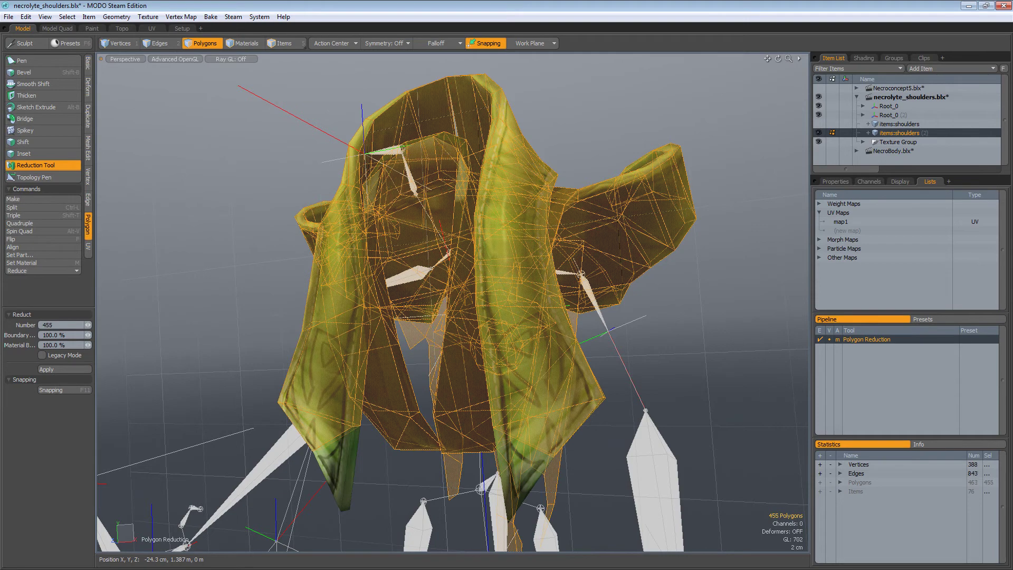
key(space)
click(191, 238)
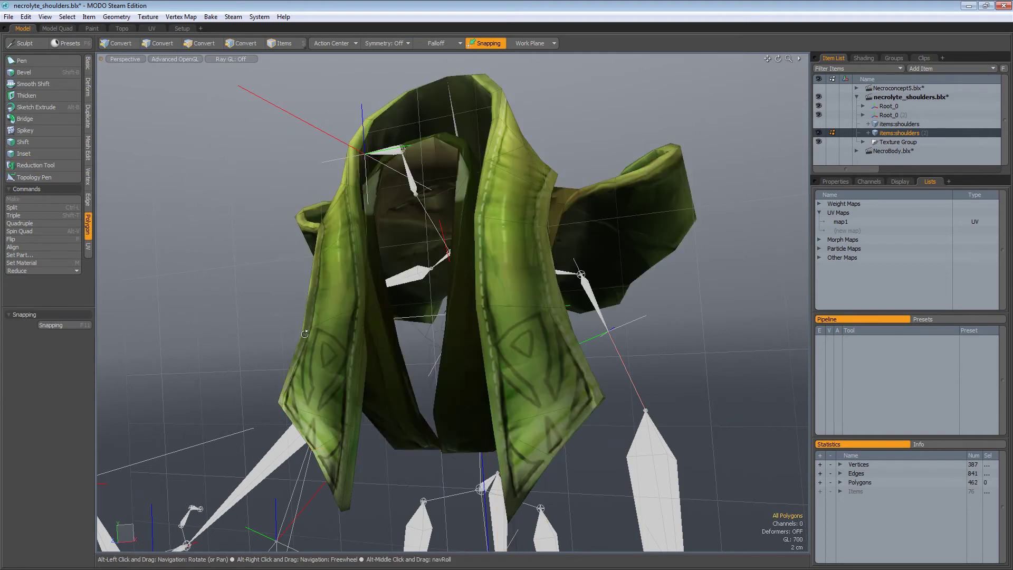
mouse_move(192, 238)
alt+mouse_down()
mouse_move(278, 283)
mouse_move(279, 78)
mouse_move(371, 300)
mouse_move(411, 293)
alt+mouse_up()
- Show the map1 UV layout and select each shoulders layer to compare UVs
click(846, 220)
click(819, 124)
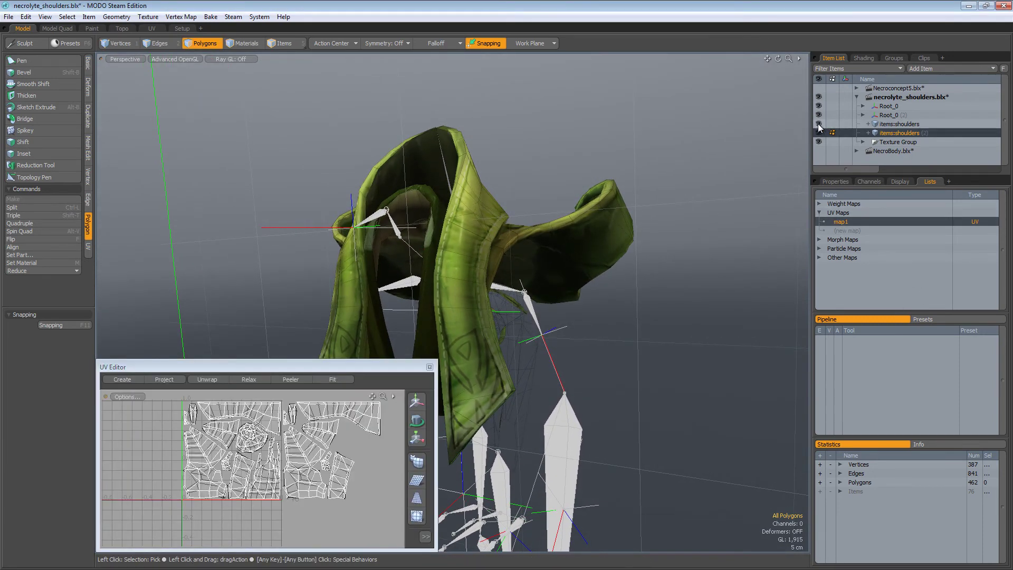
click(820, 133)
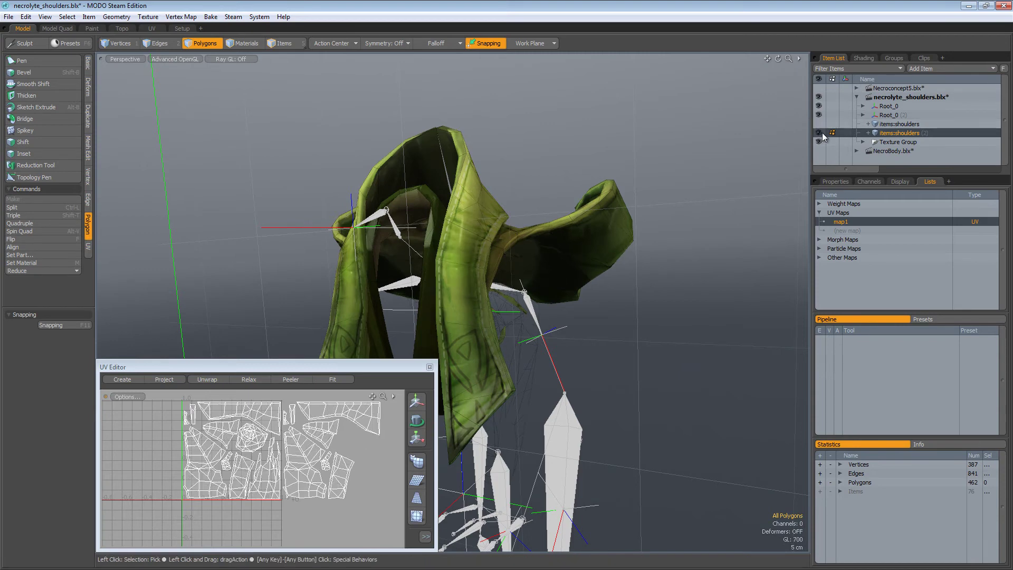
click(883, 124)
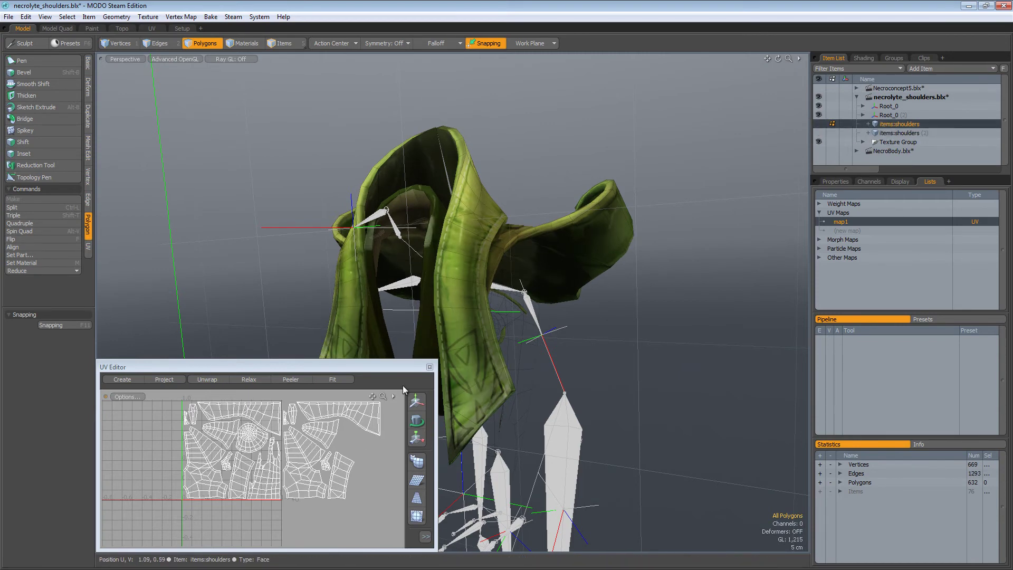
click(898, 133)
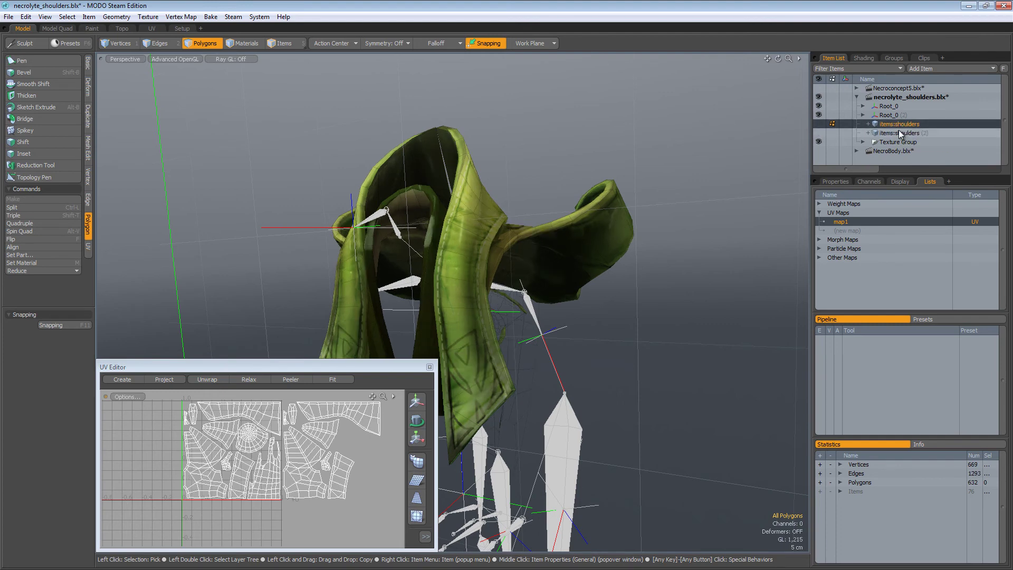
- Orbit the reduced copy, then unhide the original shoulders alongside it
key(alt)
alt+drag(661, 419, 532, 322)
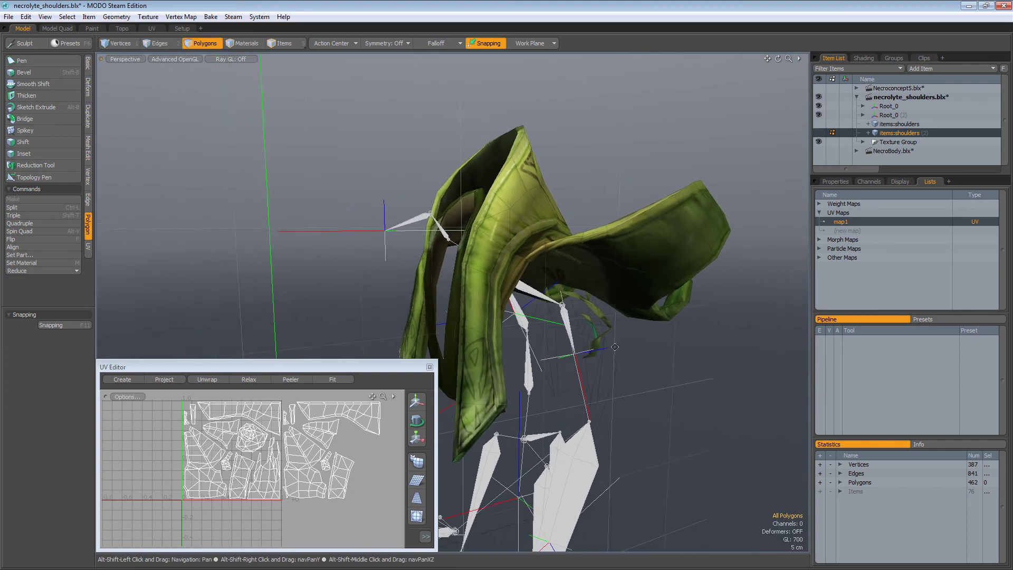
mouse_move(532, 322)
alt+mouse_down()
mouse_move(675, 345)
mouse_move(569, 341)
alt+mouse_up()
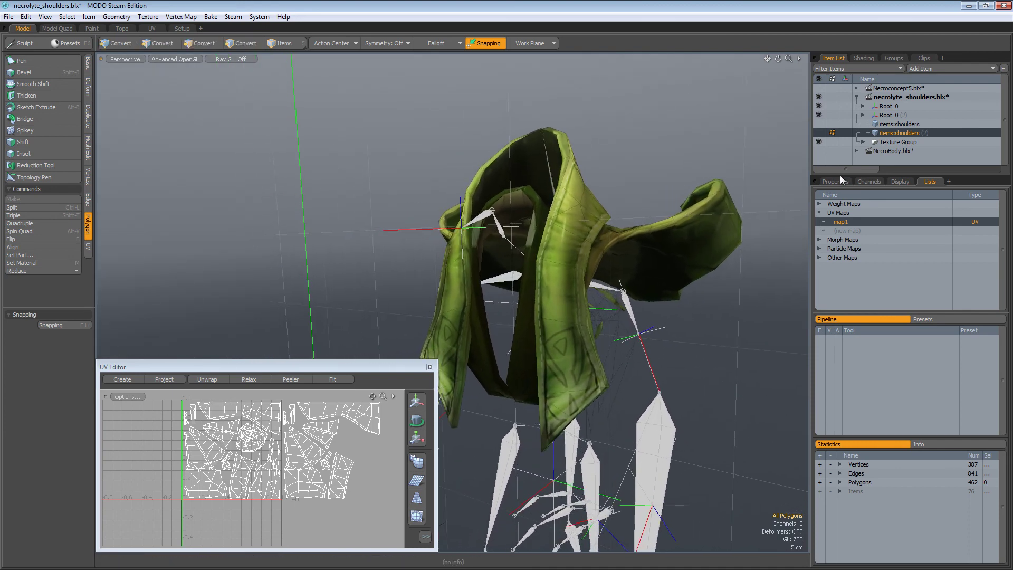
click(818, 124)
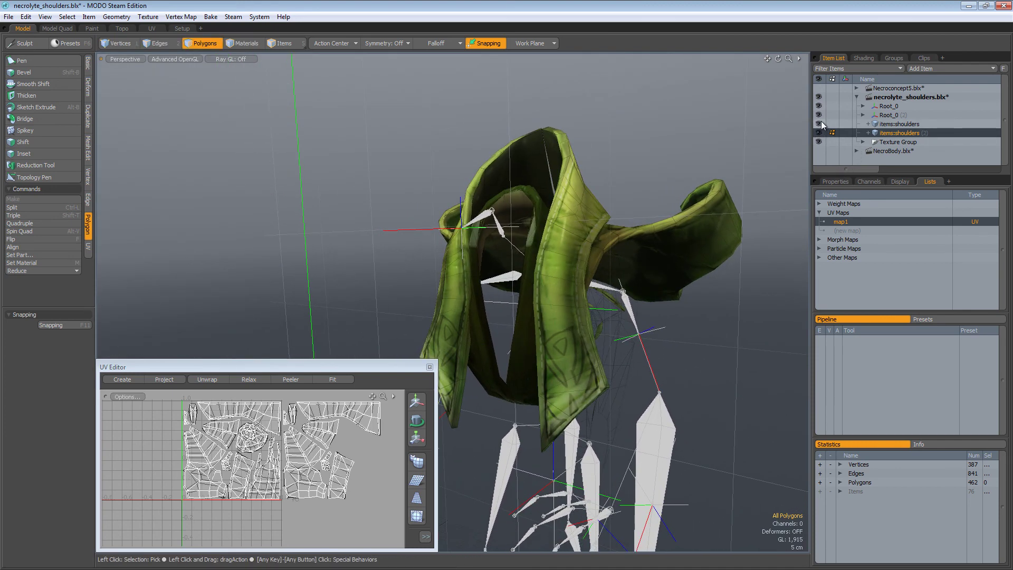